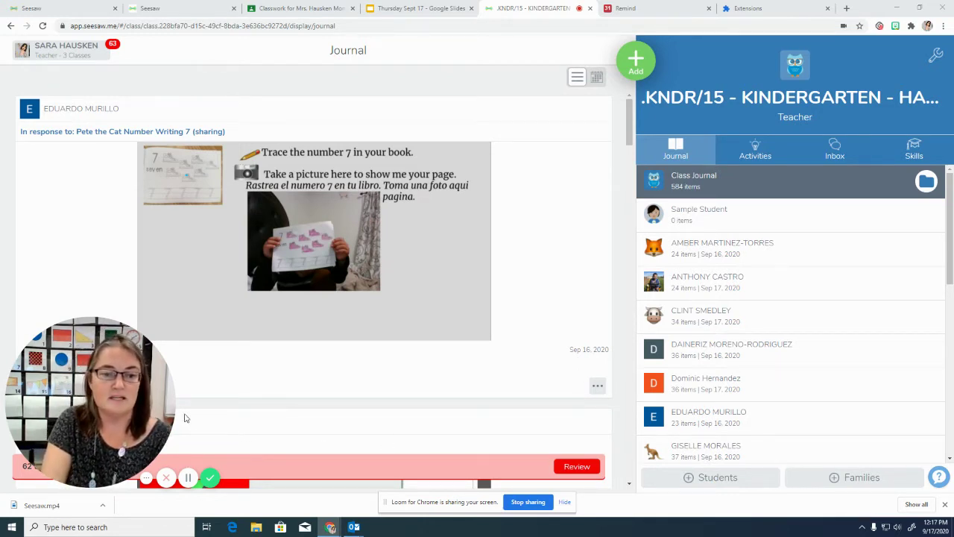
{"action": "mouse_move", "coordinate": [137, 326]}
{"action": "left_click_drag", "start_coordinate": [138, 326], "coordinate": [138, 292]}
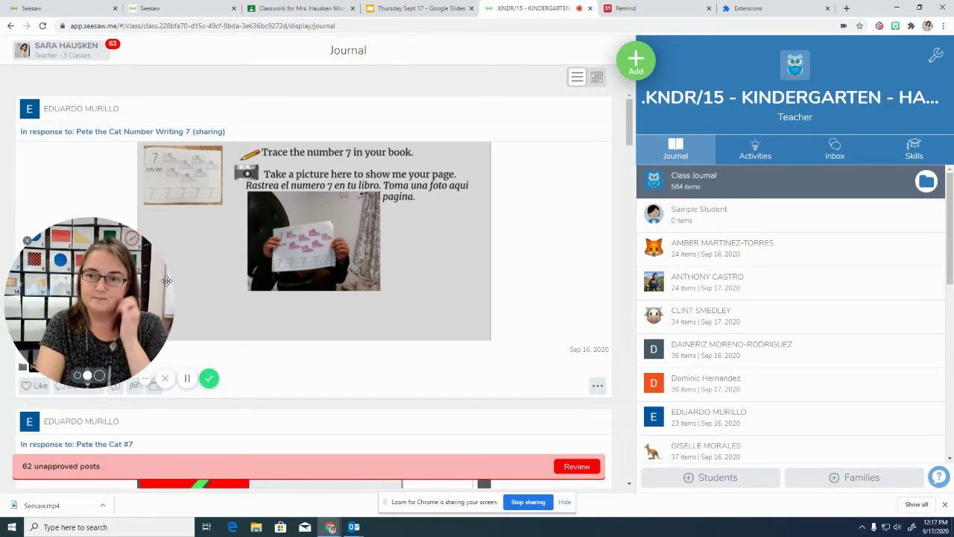
Start assigning the "SS Week 2 Essential Question" activity from the library, choosing the Kindergarten Training Class and Practice 2 classes
{"action": "left_click", "coordinate": [636, 66]}
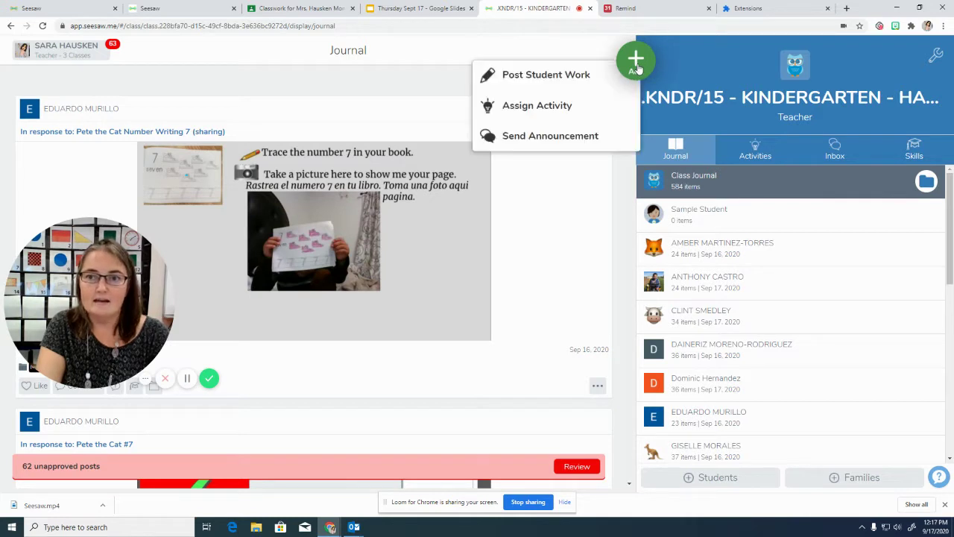
{"action": "left_click", "coordinate": [549, 109]}
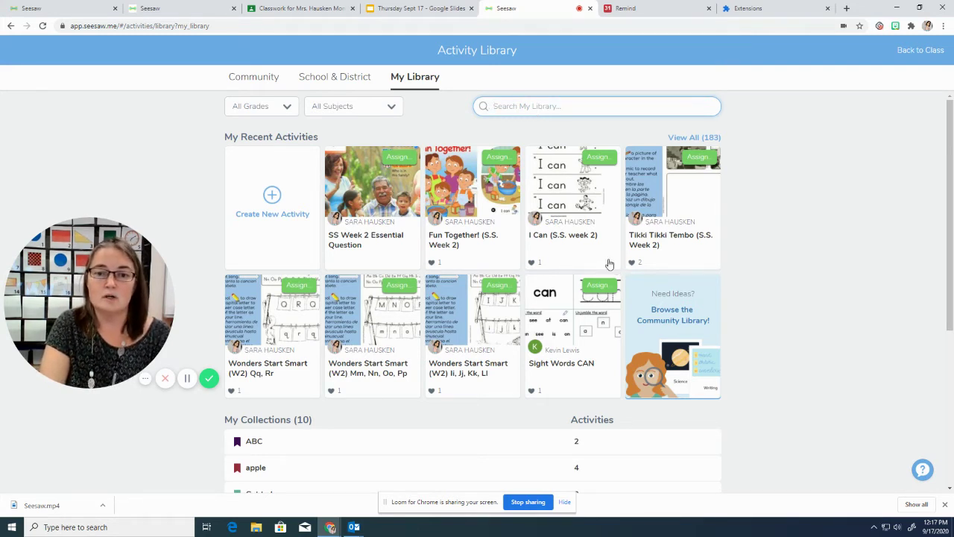
{"action": "left_click", "coordinate": [398, 158]}
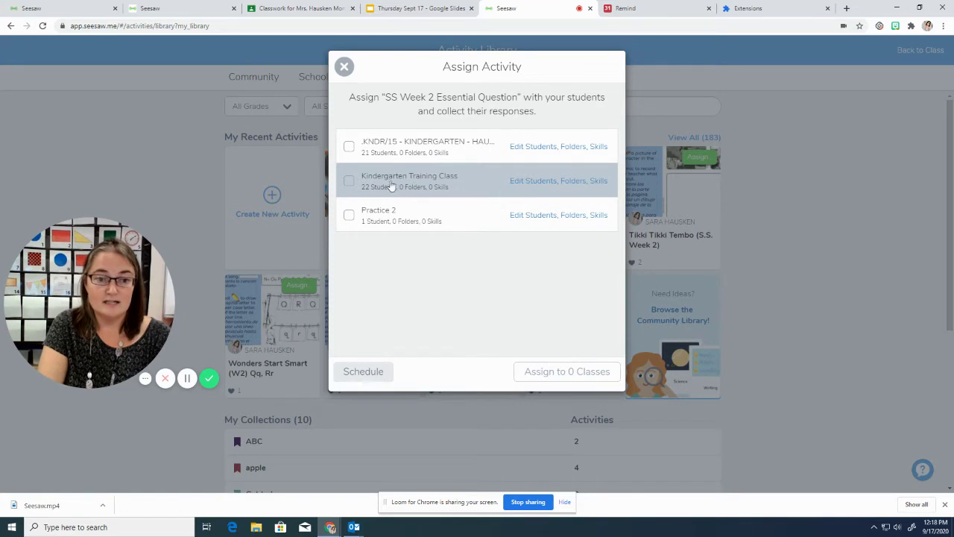
{"action": "left_click", "coordinate": [348, 181]}
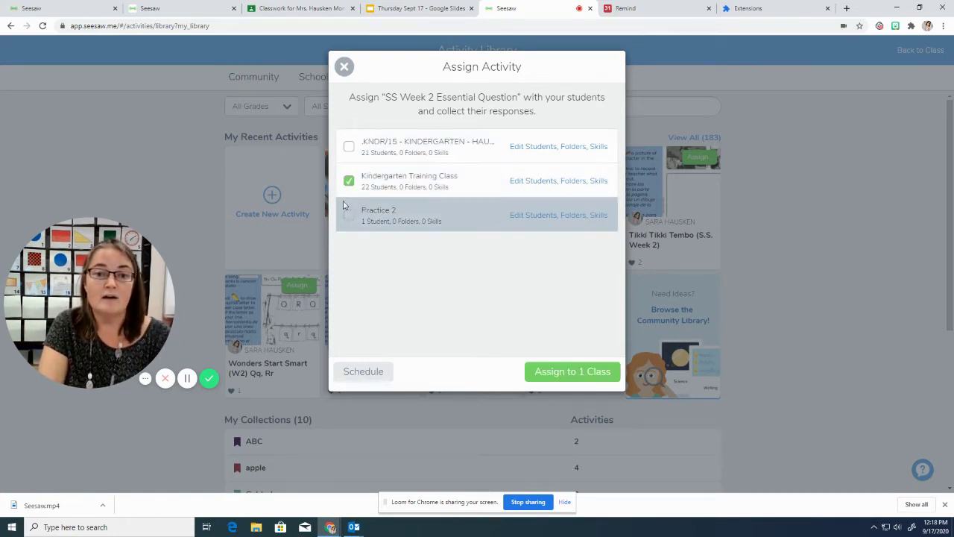
{"action": "left_click", "coordinate": [348, 216]}
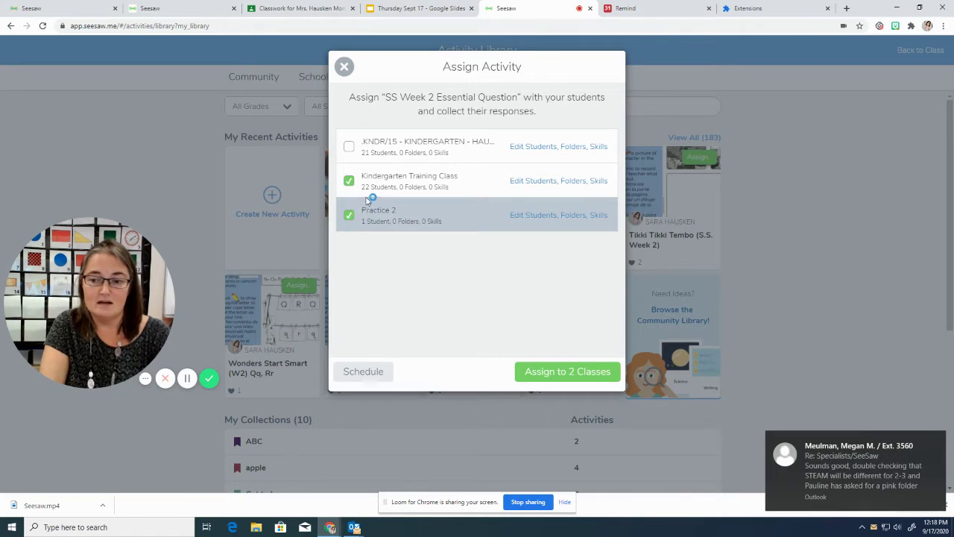
Check the student and folder options for Kindergarten Training Class without changing them
{"action": "left_click", "coordinate": [574, 185]}
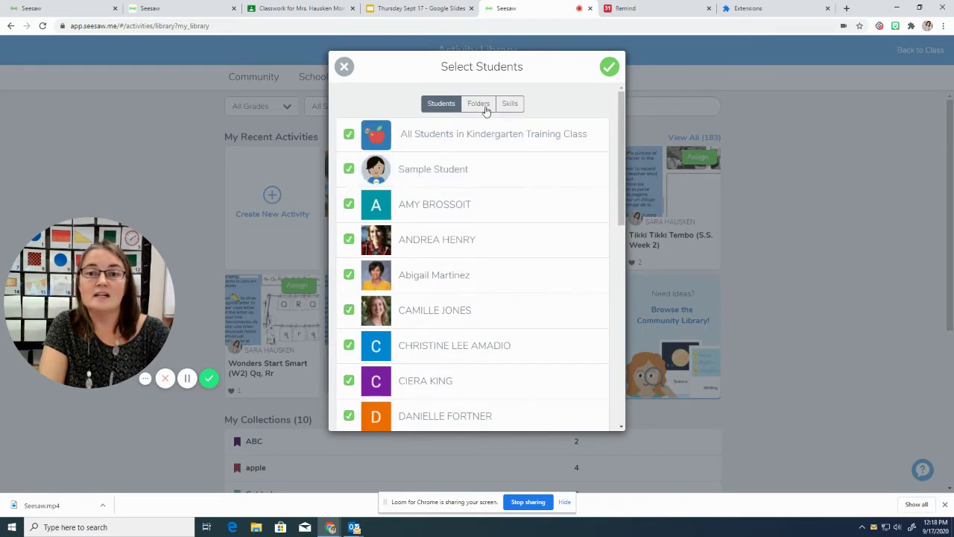
{"action": "left_click", "coordinate": [484, 109]}
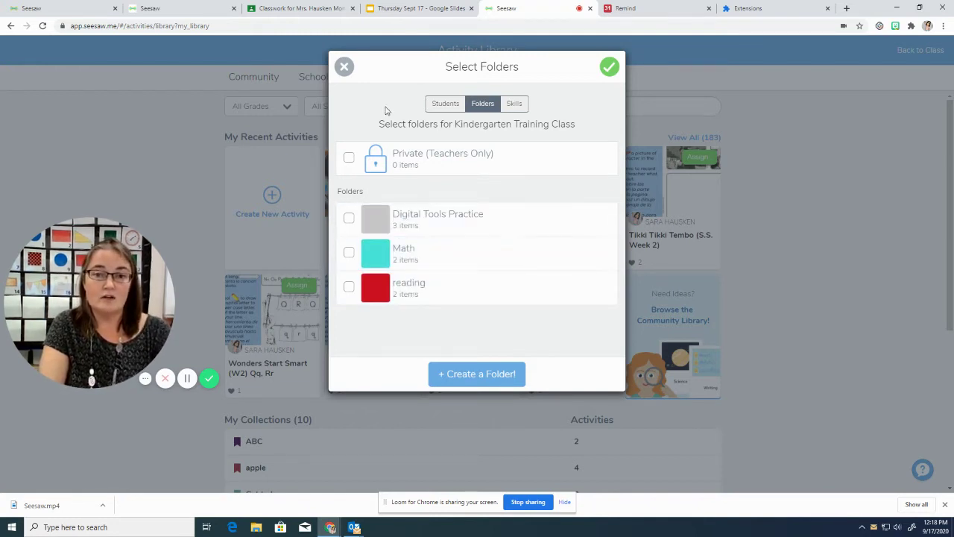
{"action": "left_click", "coordinate": [344, 68]}
Include the .KNDR/15 Kindergarten class in the assignment and file its responses in the PE folder
{"action": "left_click", "coordinate": [349, 146]}
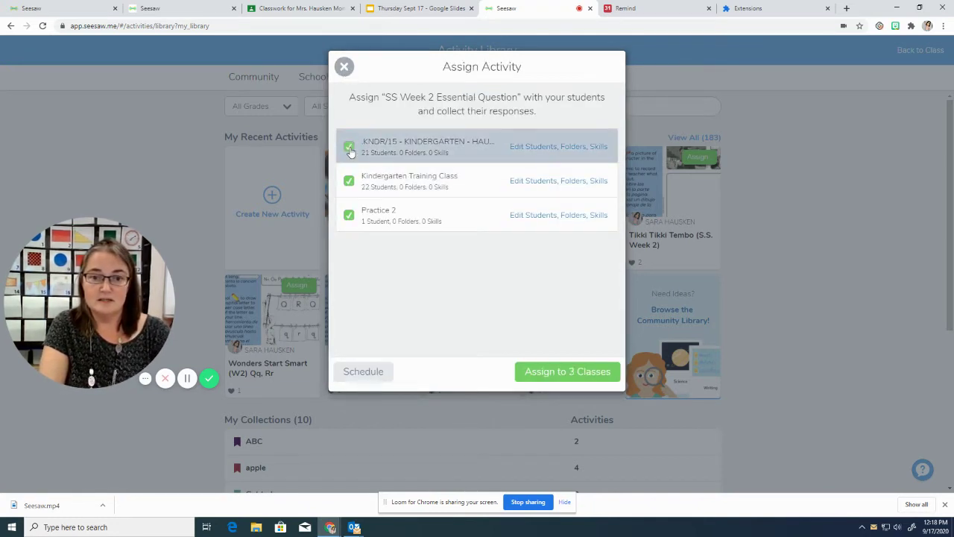
{"action": "left_click", "coordinate": [567, 149]}
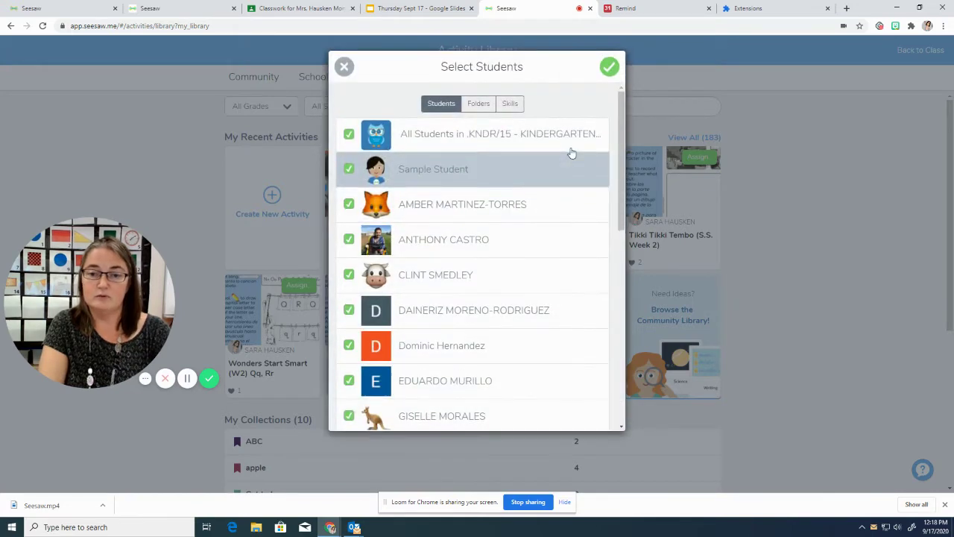
{"action": "left_click", "coordinate": [479, 105]}
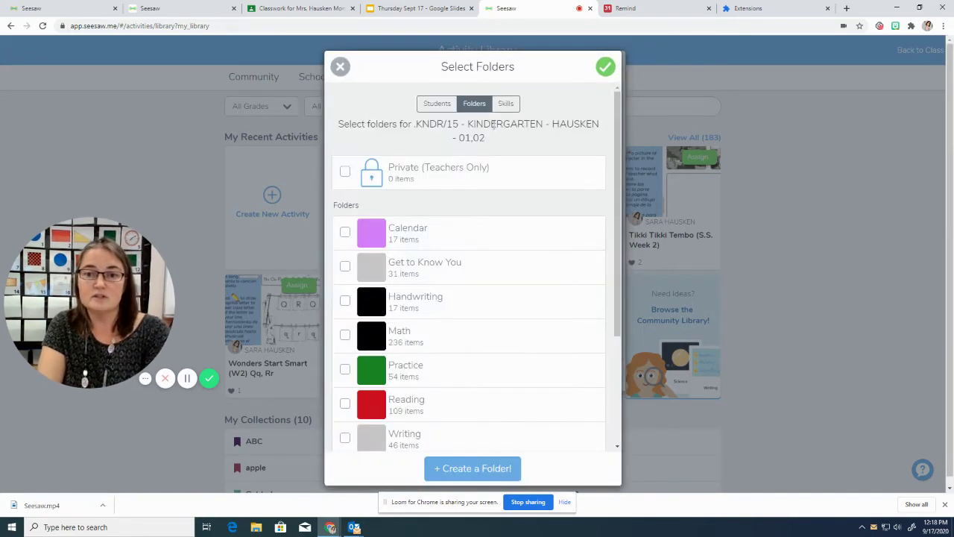
{"action": "scroll", "coordinate": [527, 207], "scroll_direction": "down", "scroll_amount": 3}
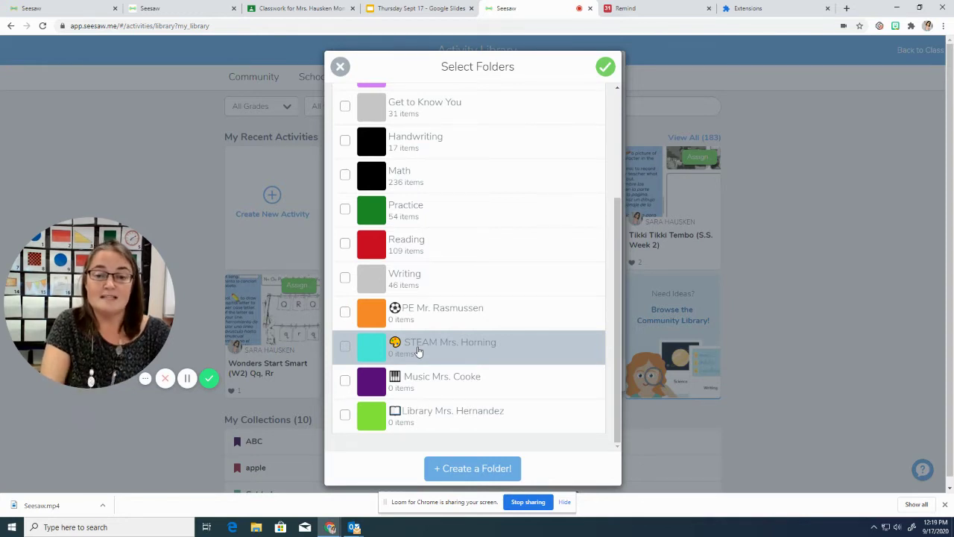
{"action": "left_click", "coordinate": [345, 316]}
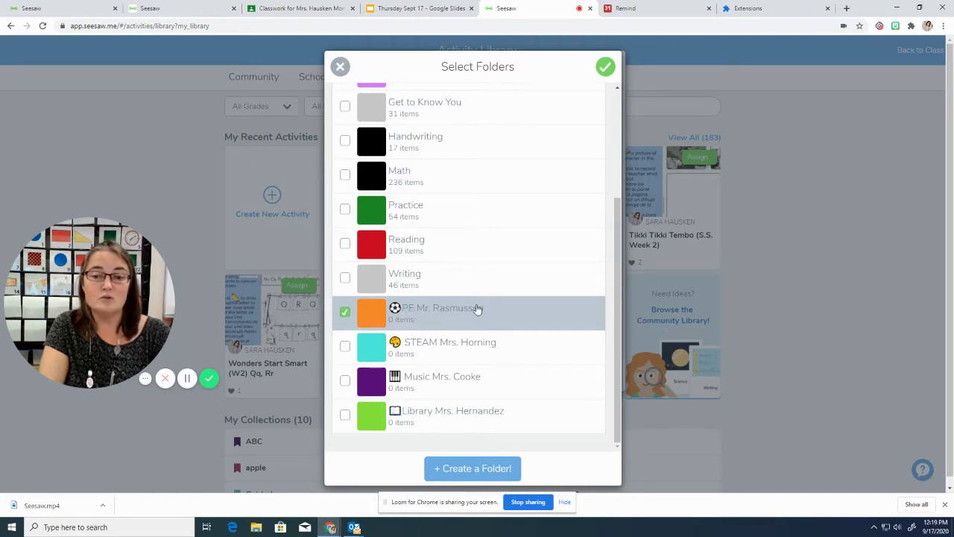
{"action": "left_click", "coordinate": [608, 70]}
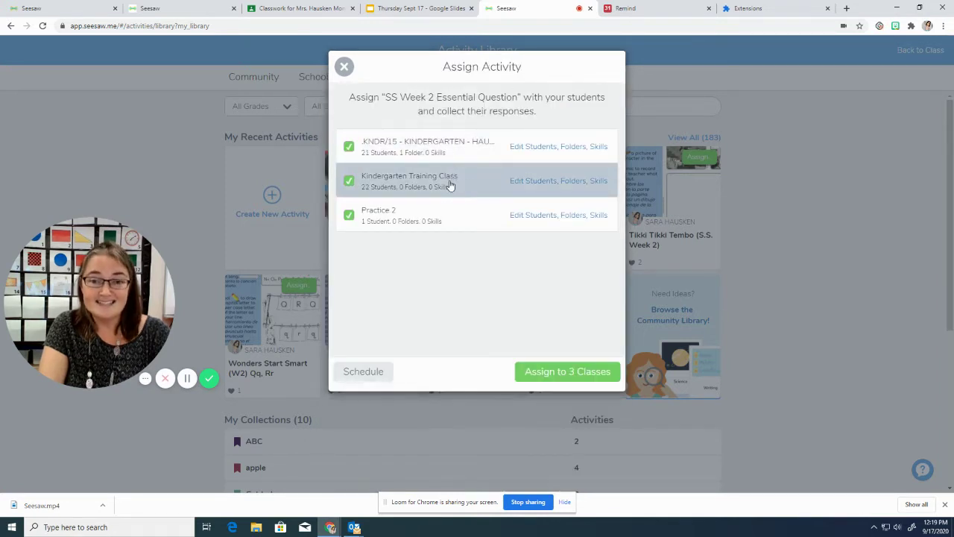
Review the folders available for Kindergarten Training Class and for Practice 2, leaving both selections unchanged
{"action": "left_click", "coordinate": [568, 184]}
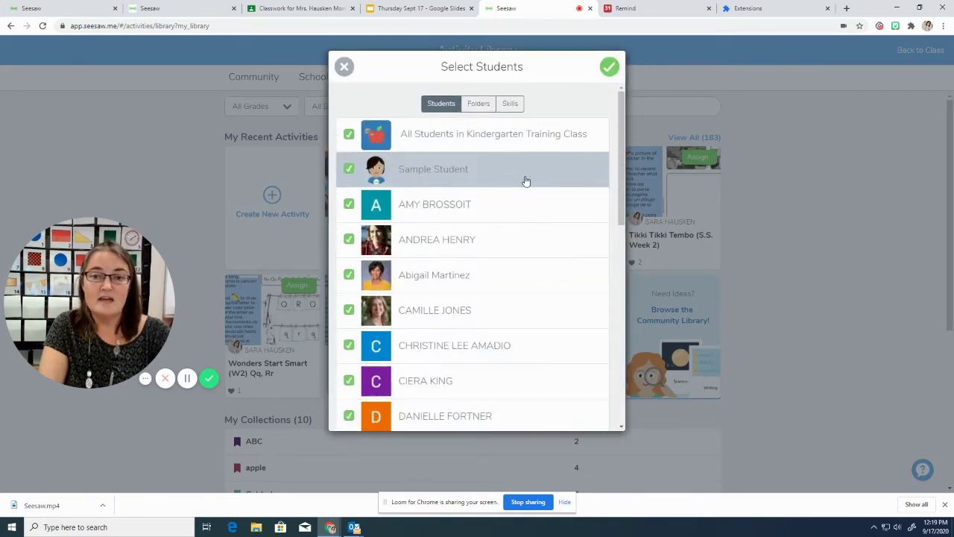
{"action": "left_click", "coordinate": [478, 103]}
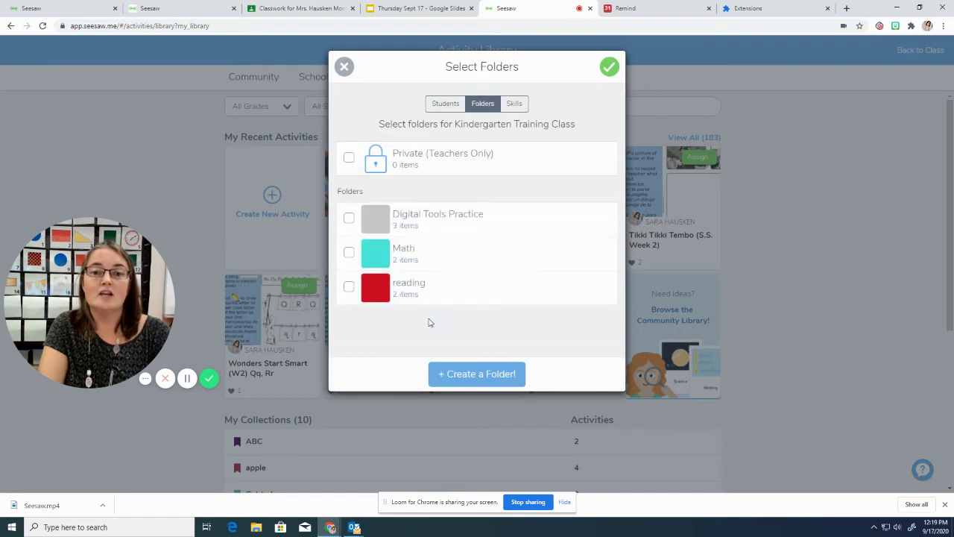
{"action": "left_click", "coordinate": [344, 67]}
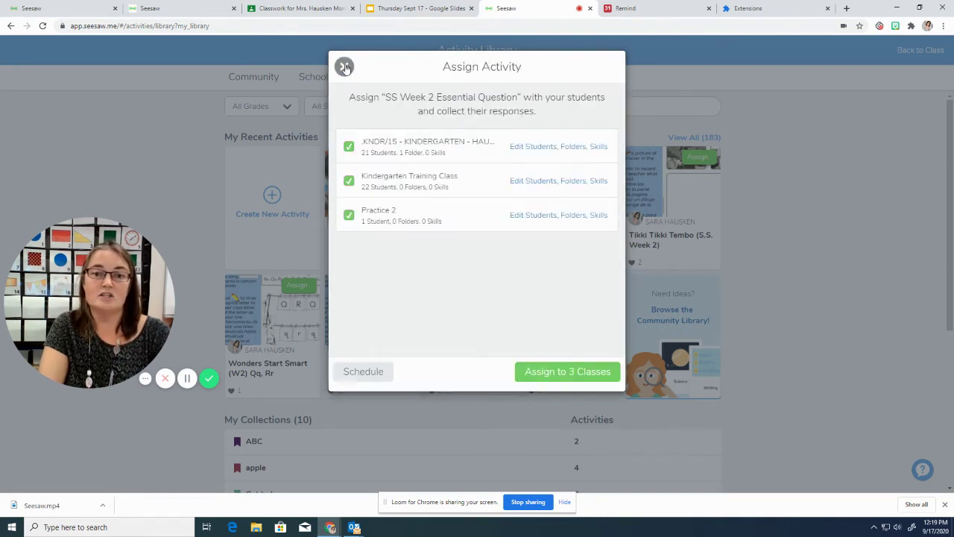
{"action": "left_click", "coordinate": [556, 220]}
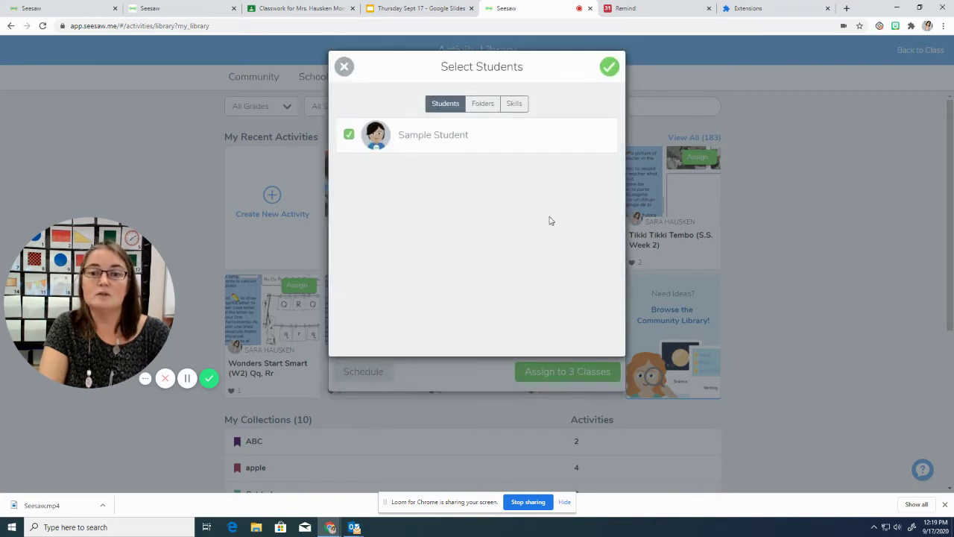
{"action": "left_click", "coordinate": [482, 104]}
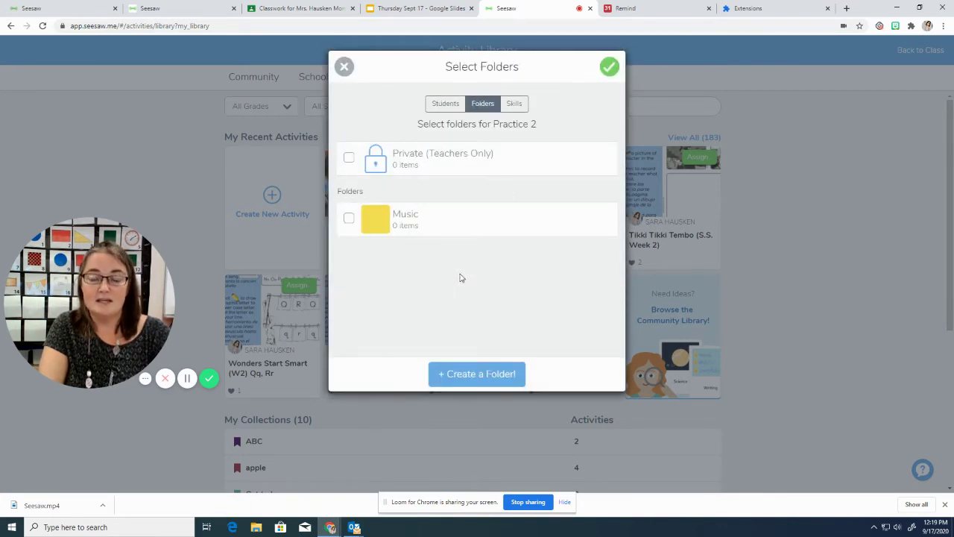
{"action": "left_click", "coordinate": [344, 67]}
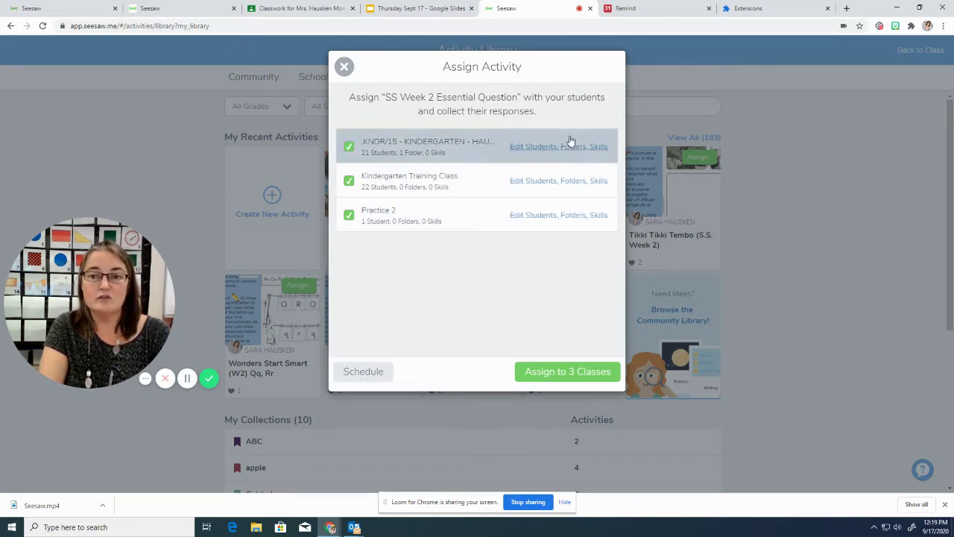
Try scheduling the activity for Sep 21 at 7:49 AM, and discard the schedule
{"action": "left_click", "coordinate": [363, 373]}
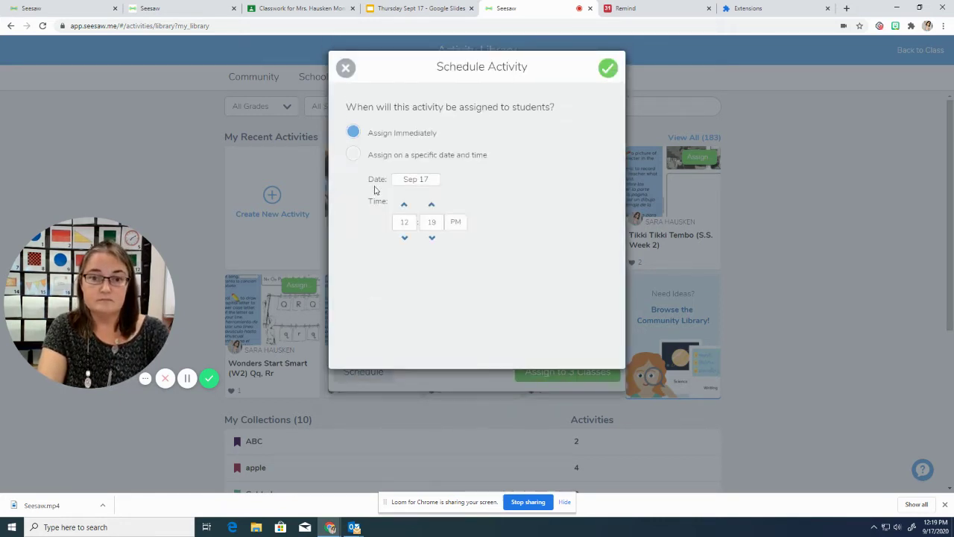
{"action": "left_click", "coordinate": [357, 155]}
{"action": "left_click", "coordinate": [420, 181]}
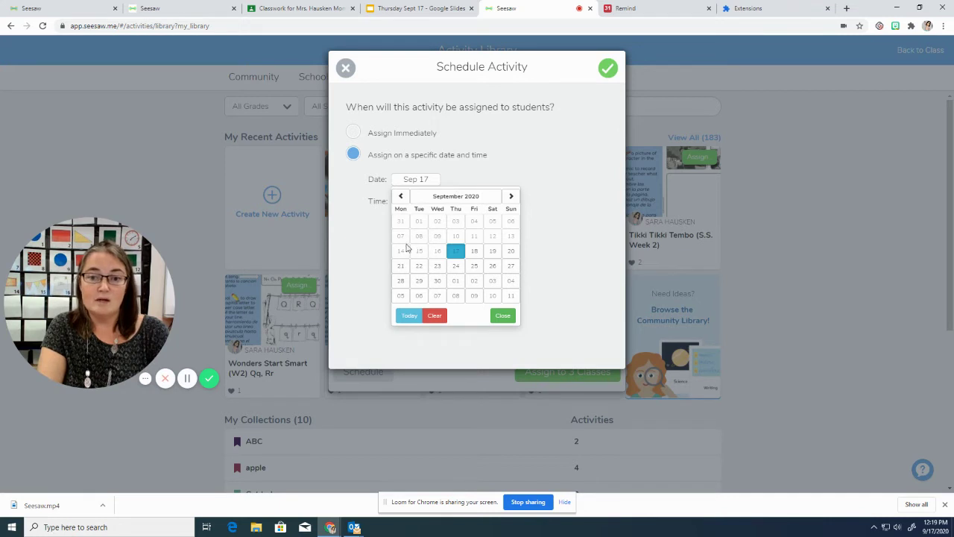
{"action": "left_click", "coordinate": [401, 267]}
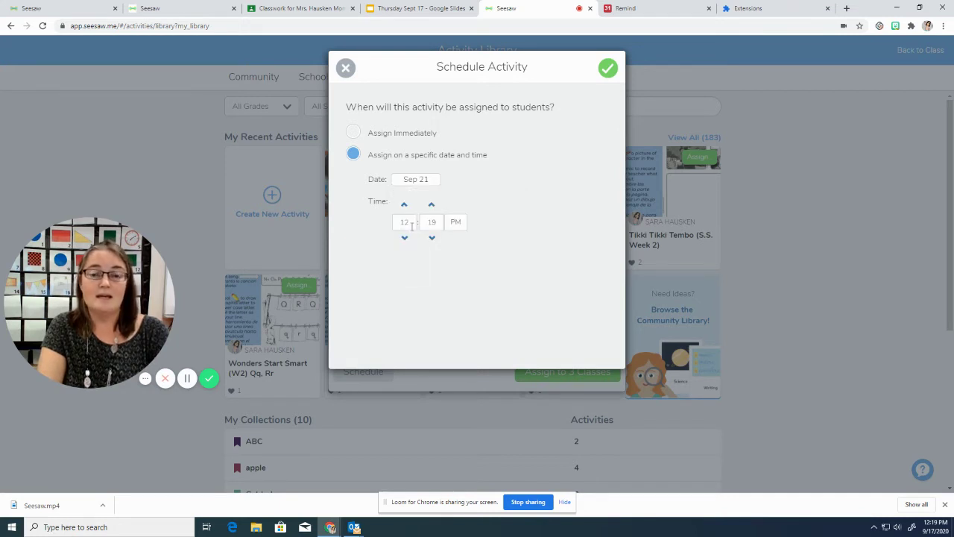
{"action": "left_click", "coordinate": [405, 238]}
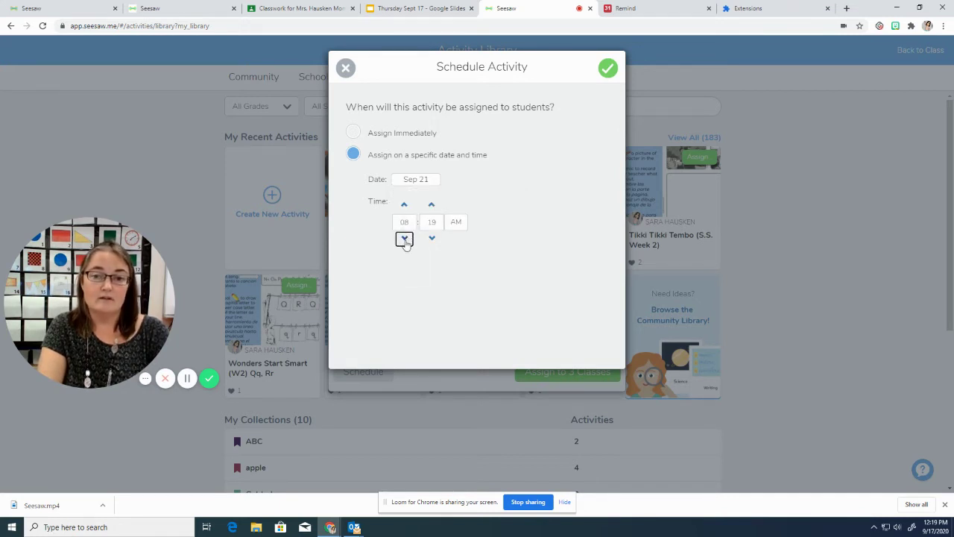
{"action": "left_click", "coordinate": [432, 239]}
{"action": "left_click", "coordinate": [432, 238]}
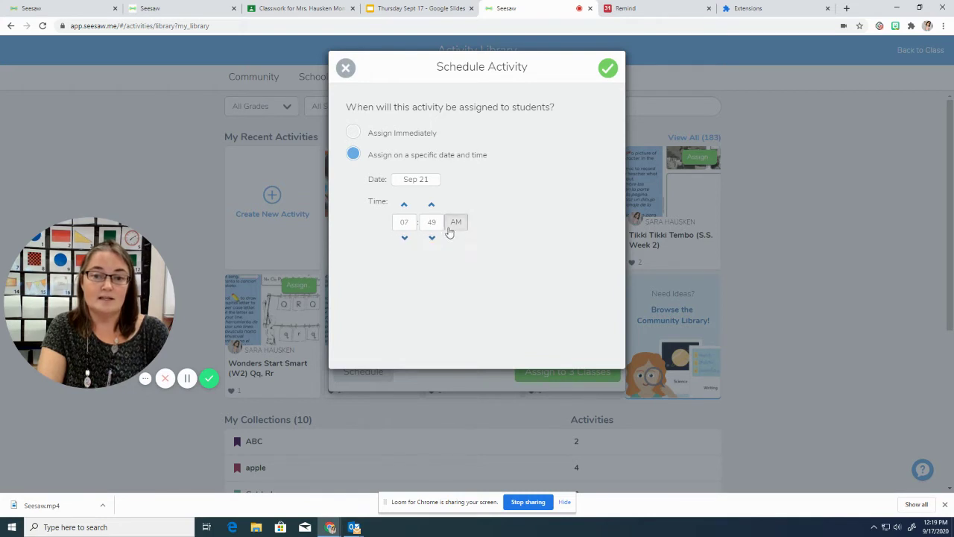
{"action": "left_click", "coordinate": [454, 223]}
{"action": "left_click", "coordinate": [457, 225]}
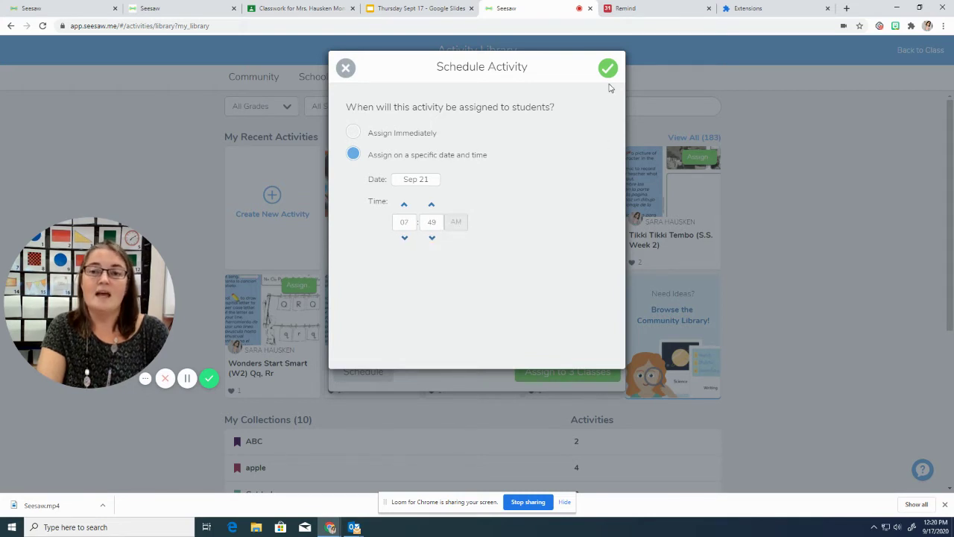
{"action": "left_click", "coordinate": [345, 67]}
Exclude the .KNDR/15 Kindergarten class and assign the activity to the two remaining classes
{"action": "left_click", "coordinate": [348, 145]}
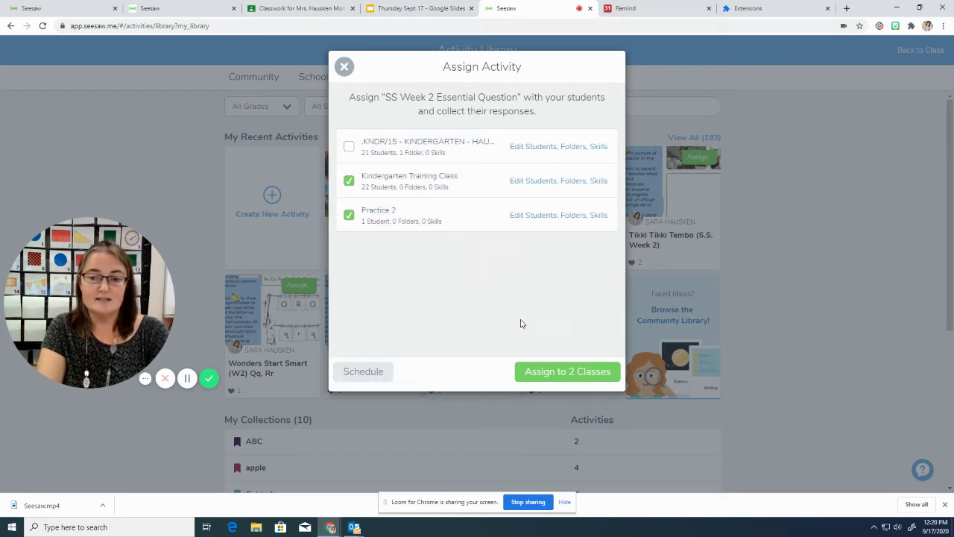
{"action": "left_click", "coordinate": [555, 374]}
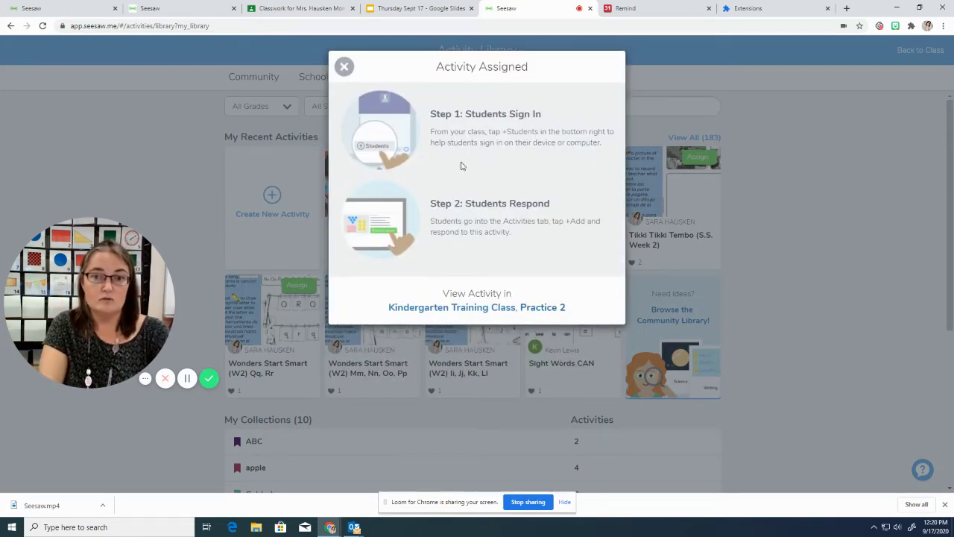
{"action": "left_click", "coordinate": [338, 66]}
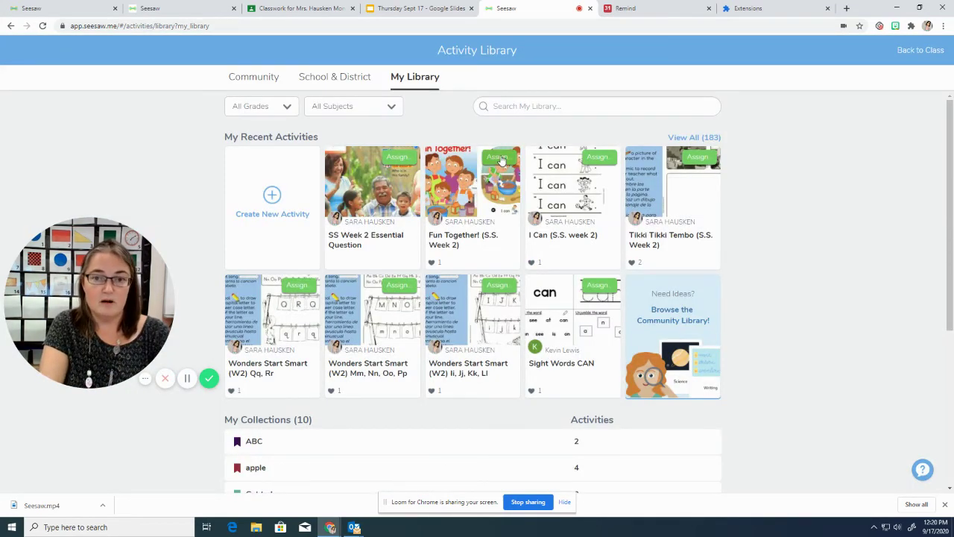
Return to the Kindergarten class journal and open its unapproved posts for review
{"action": "left_click", "coordinate": [921, 51]}
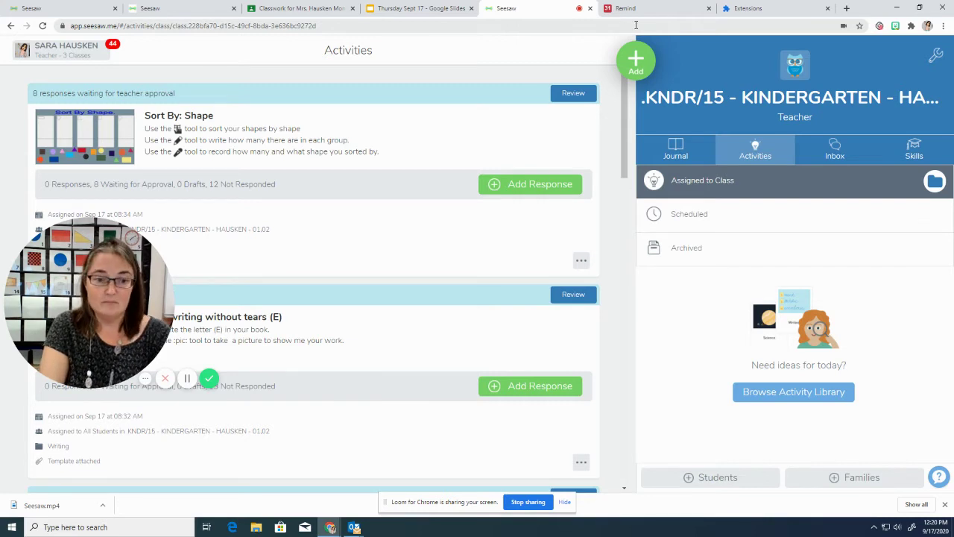
{"action": "left_click", "coordinate": [671, 153]}
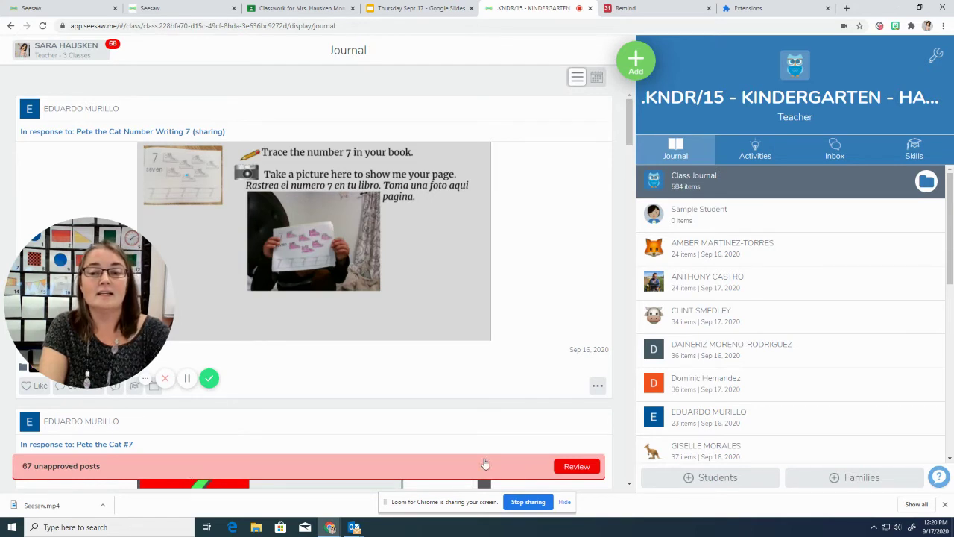
{"action": "left_click", "coordinate": [576, 467]}
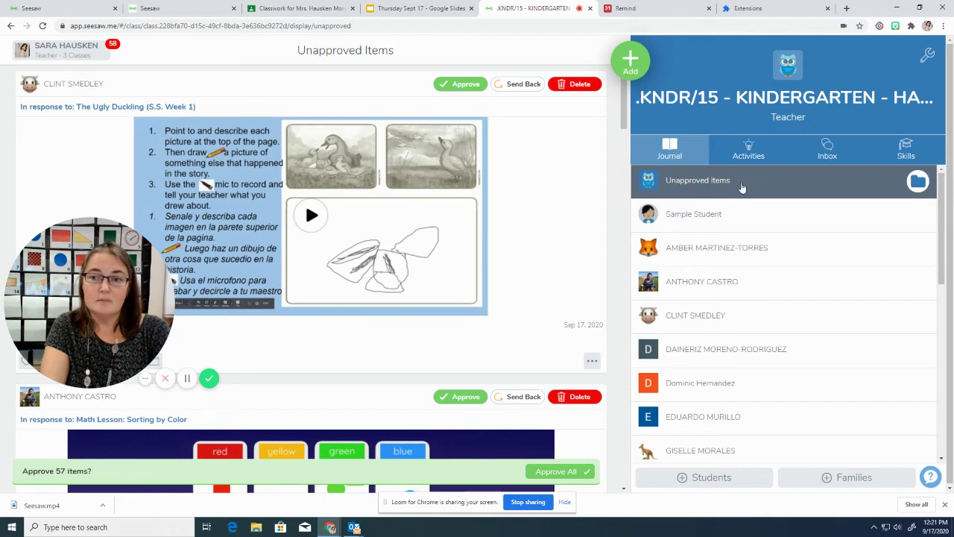
Filter the unapproved items to show only posts in the Reading folder
{"action": "left_click", "coordinate": [919, 185]}
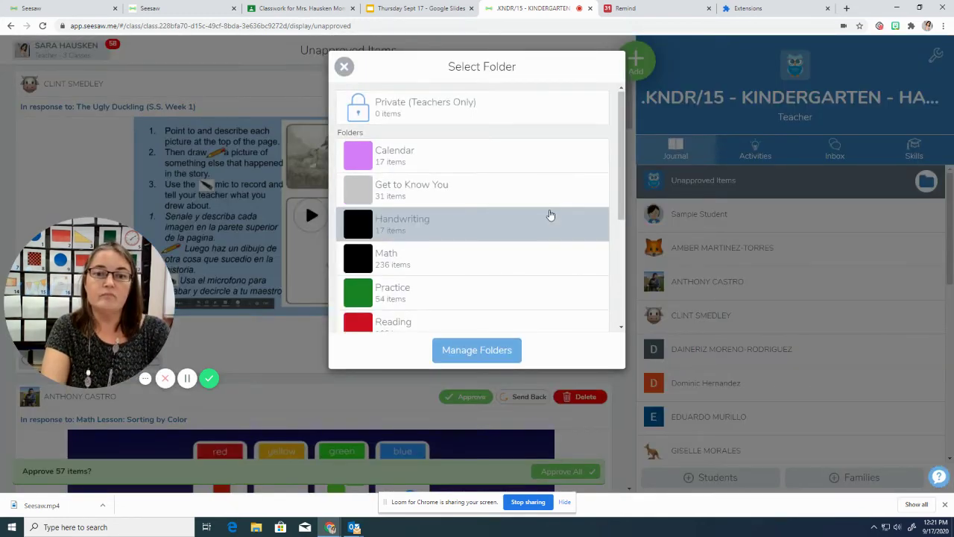
{"action": "scroll", "coordinate": [546, 213], "scroll_direction": "down", "scroll_amount": 3}
{"action": "scroll", "coordinate": [545, 213], "scroll_direction": "down", "scroll_amount": 2}
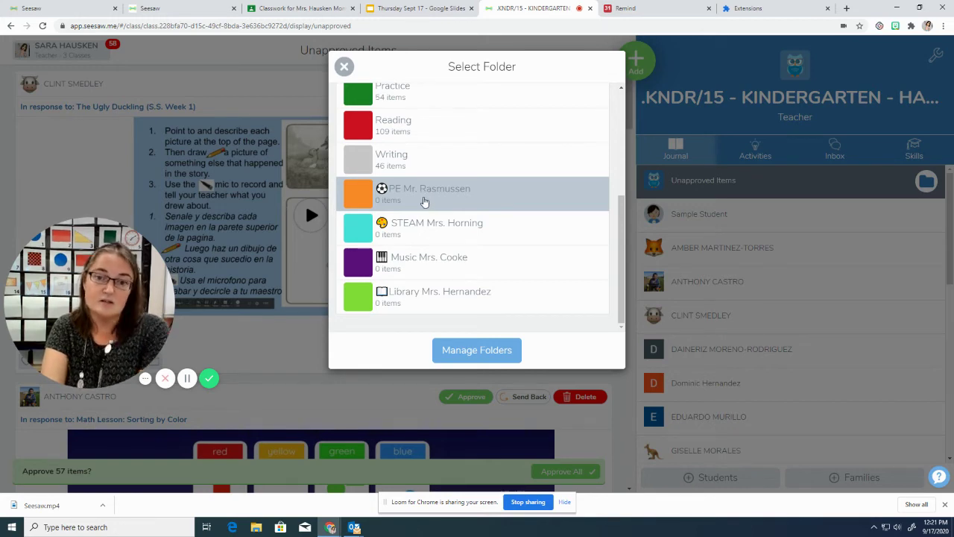
{"action": "scroll", "coordinate": [422, 201], "scroll_direction": "up", "scroll_amount": 1}
{"action": "scroll", "coordinate": [421, 195], "scroll_direction": "up", "scroll_amount": 2}
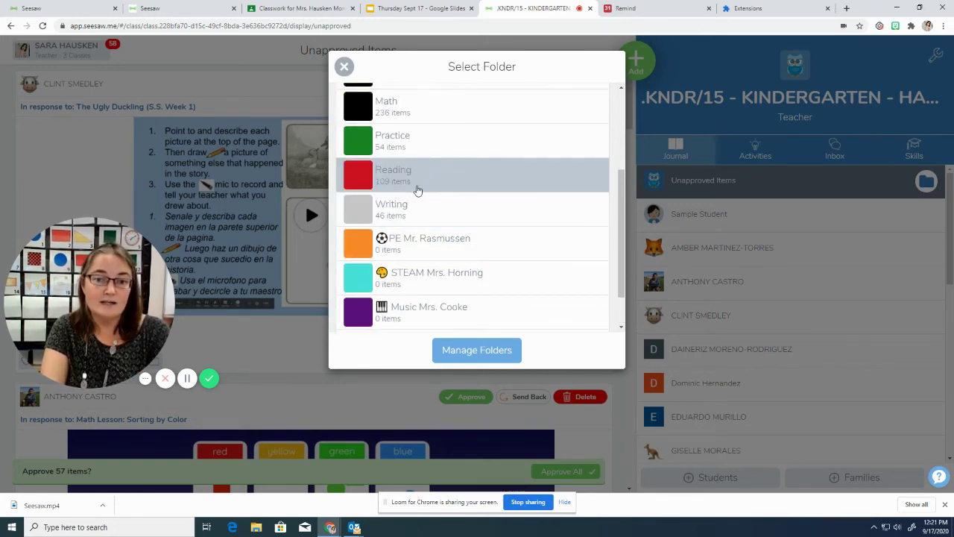
{"action": "left_click", "coordinate": [417, 187]}
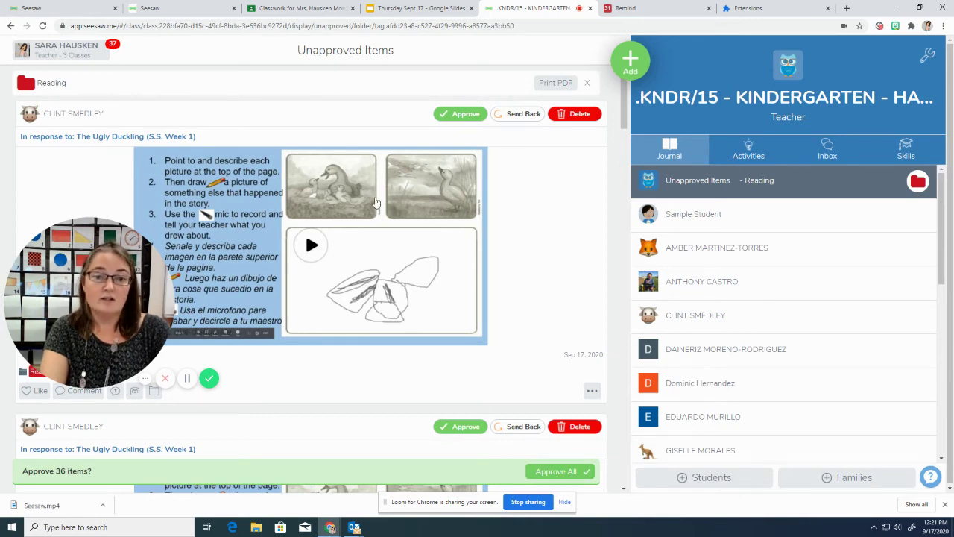
Look through the unapproved Reading posts, like the student response to the "Can" activity, and open its comment entry
{"action": "scroll", "coordinate": [319, 322], "scroll_direction": "down", "scroll_amount": 5}
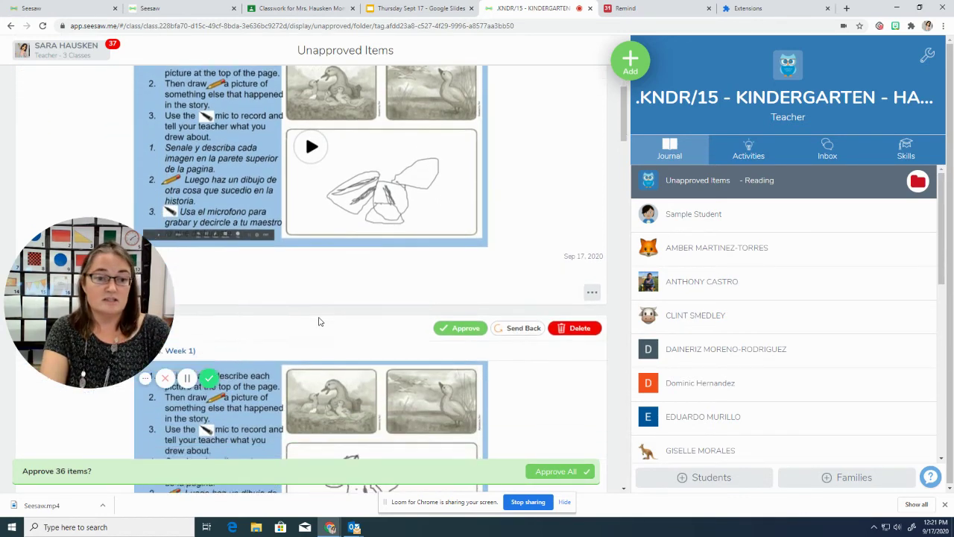
{"action": "scroll", "coordinate": [319, 322], "scroll_direction": "down", "scroll_amount": 2}
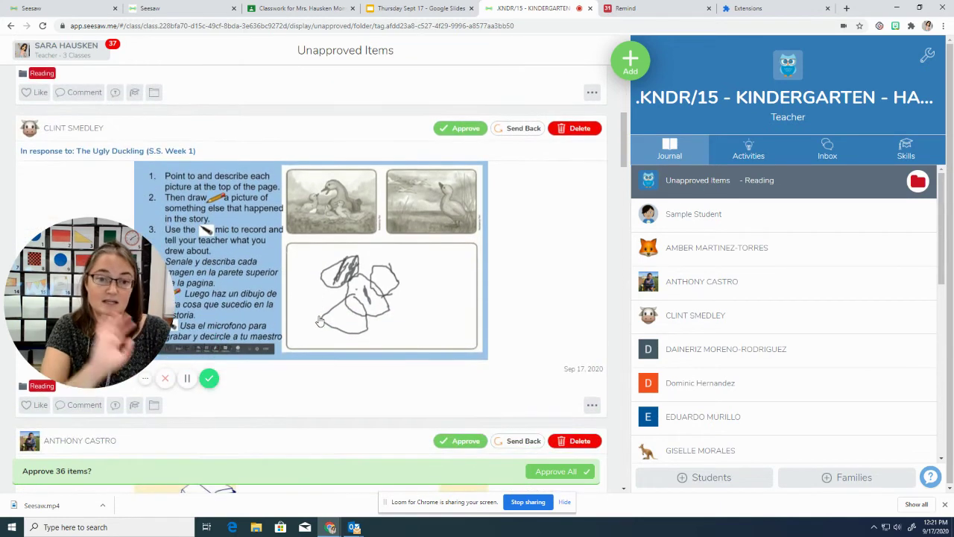
{"action": "scroll", "coordinate": [294, 226], "scroll_direction": "up", "scroll_amount": 4}
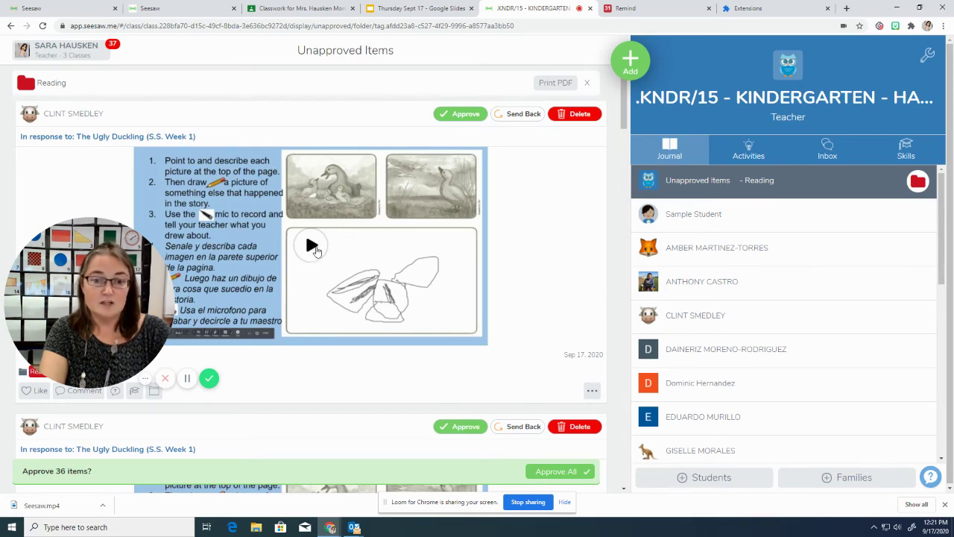
{"action": "scroll", "coordinate": [353, 394], "scroll_direction": "down", "scroll_amount": 4}
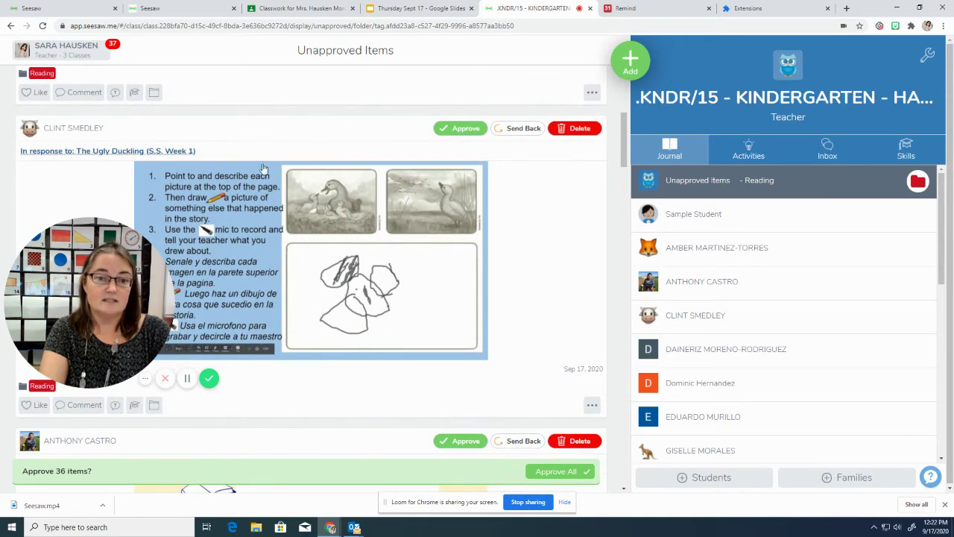
{"action": "scroll", "coordinate": [458, 381], "scroll_direction": "down", "scroll_amount": 5}
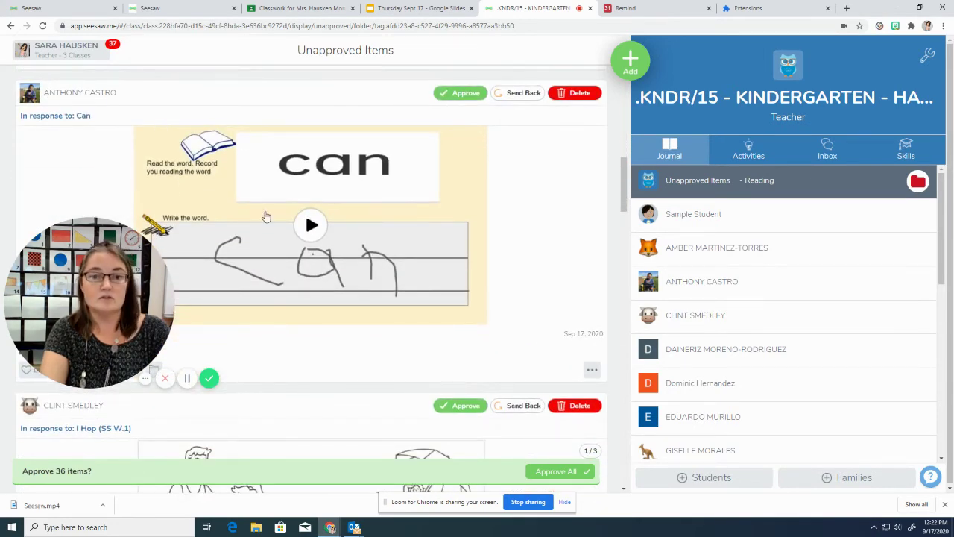
{"action": "left_click_drag", "start_coordinate": [158, 321], "coordinate": [845, 247]}
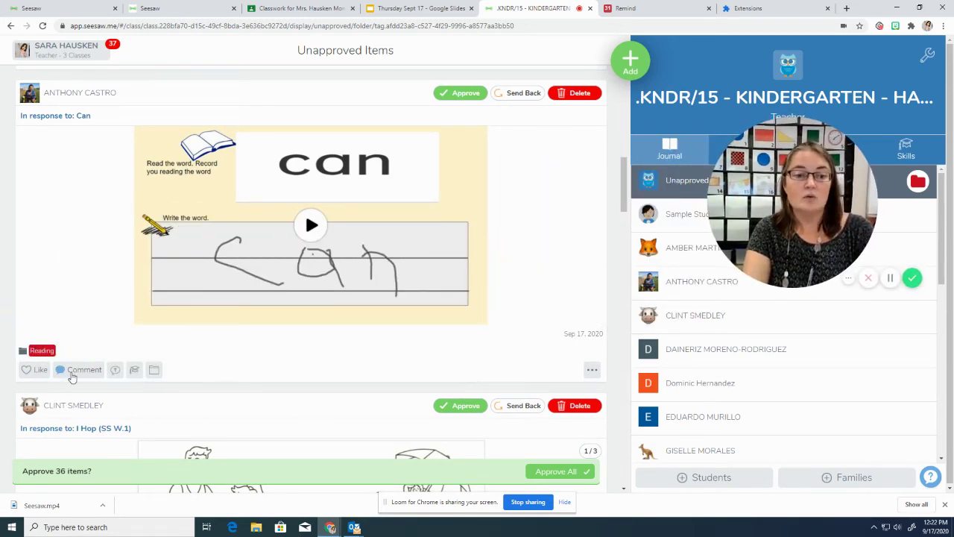
{"action": "left_click", "coordinate": [28, 373]}
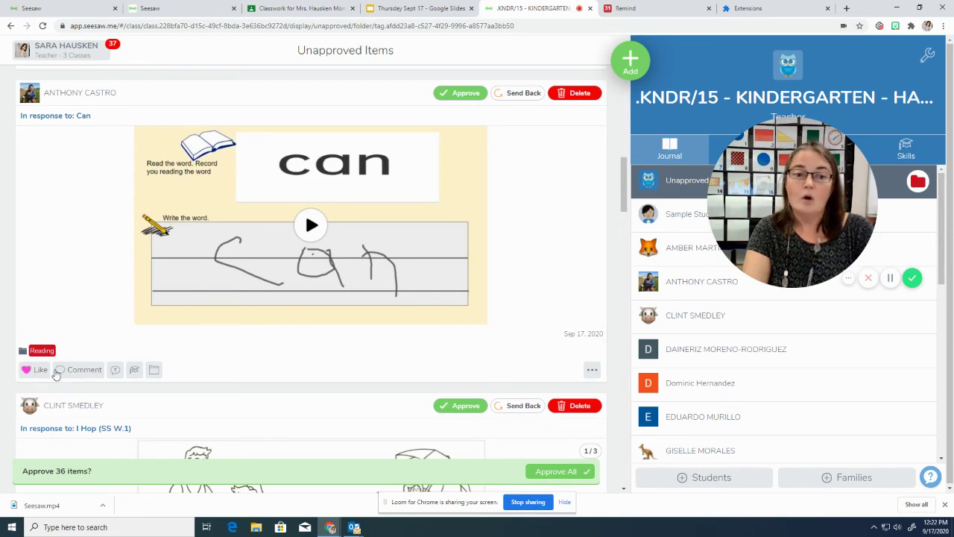
{"action": "left_click", "coordinate": [63, 371]}
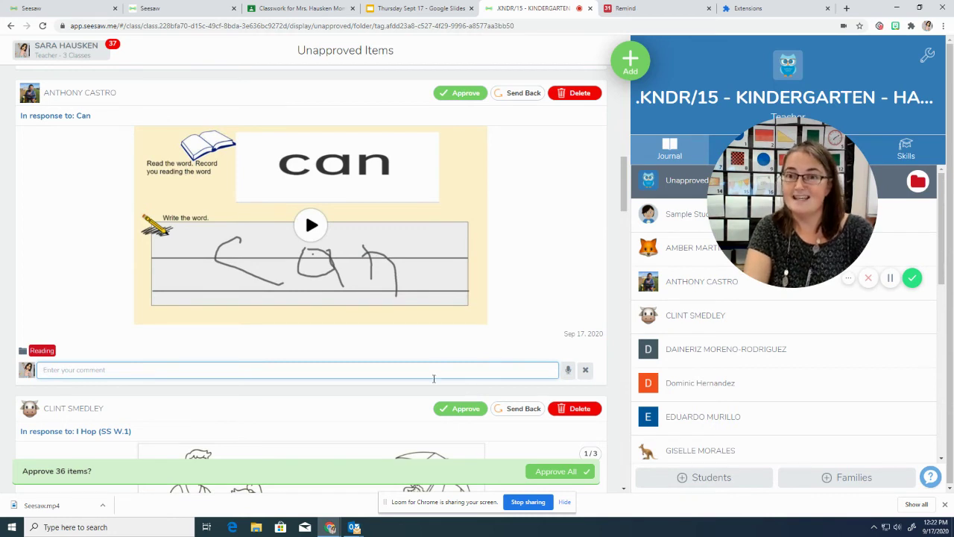
Leave the unapproved Reading posts and return to the full class journal
{"action": "left_click_drag", "start_coordinate": [790, 246], "coordinate": [149, 269]}
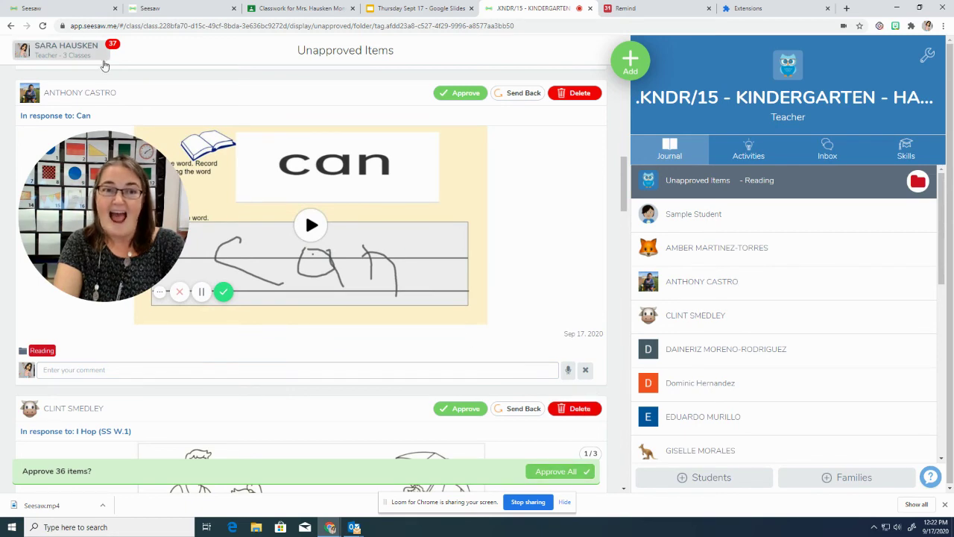
{"action": "scroll", "coordinate": [142, 118], "scroll_direction": "up", "scroll_amount": 3}
{"action": "scroll", "coordinate": [142, 118], "scroll_direction": "up", "scroll_amount": 5}
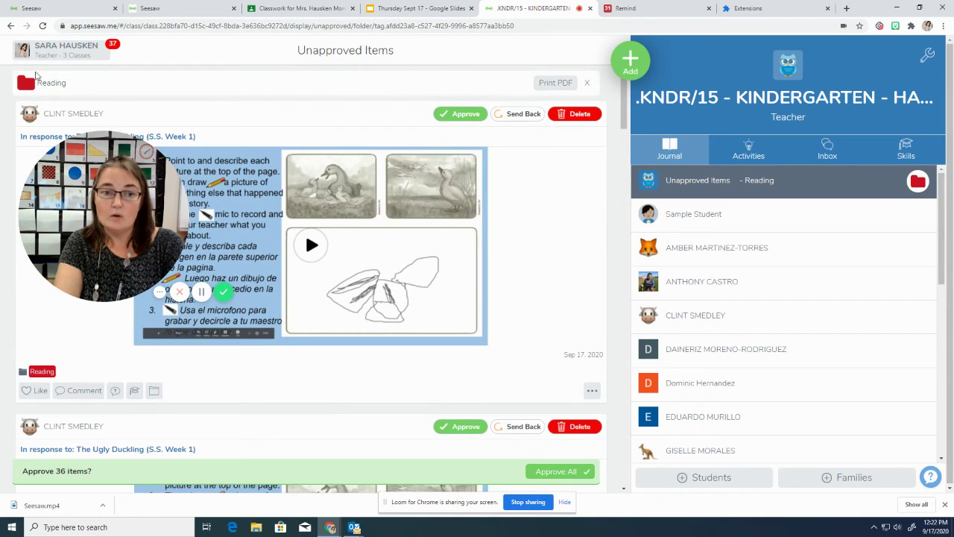
{"action": "left_click", "coordinate": [662, 155]}
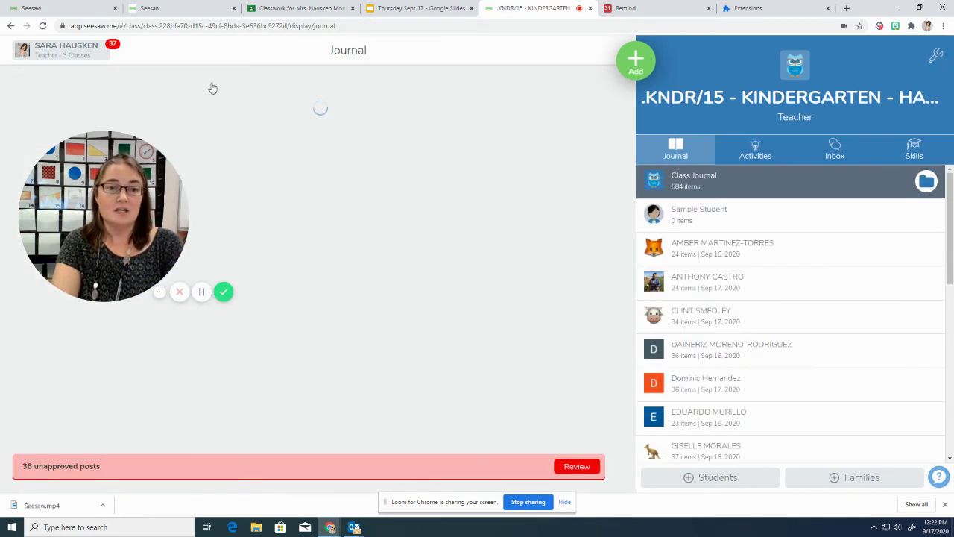